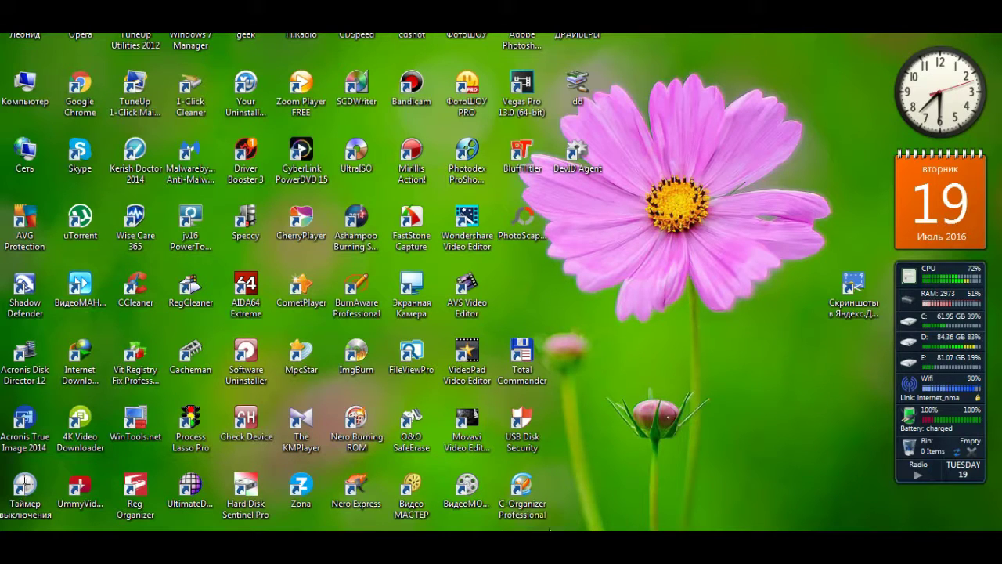
Step: Open Driver Booster 3, try to update all outdated components including Microsoft DirectX Patch, and close the program
{"action": "left_click", "coordinate": [254, 153]}
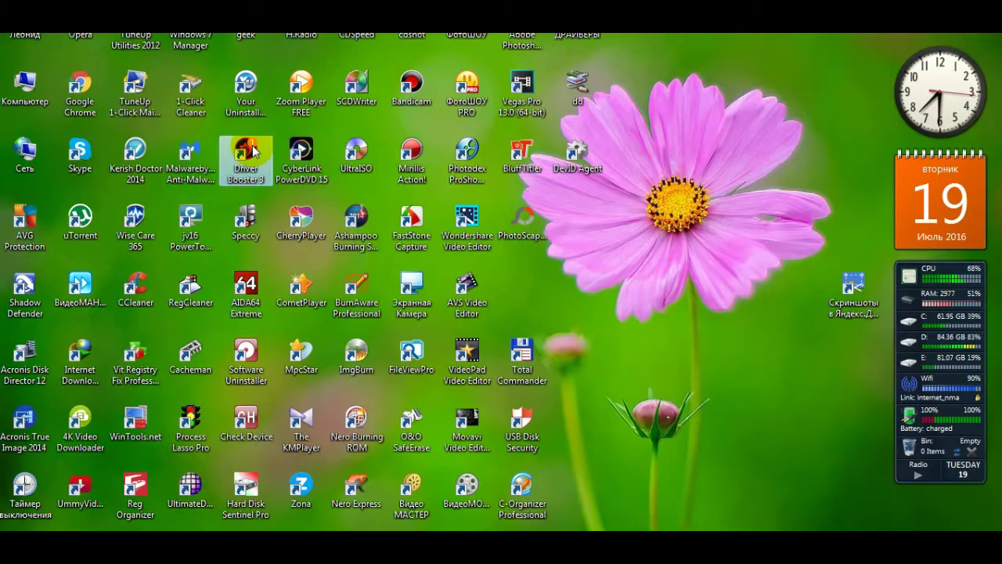
{"action": "double_click", "coordinate": [246, 160]}
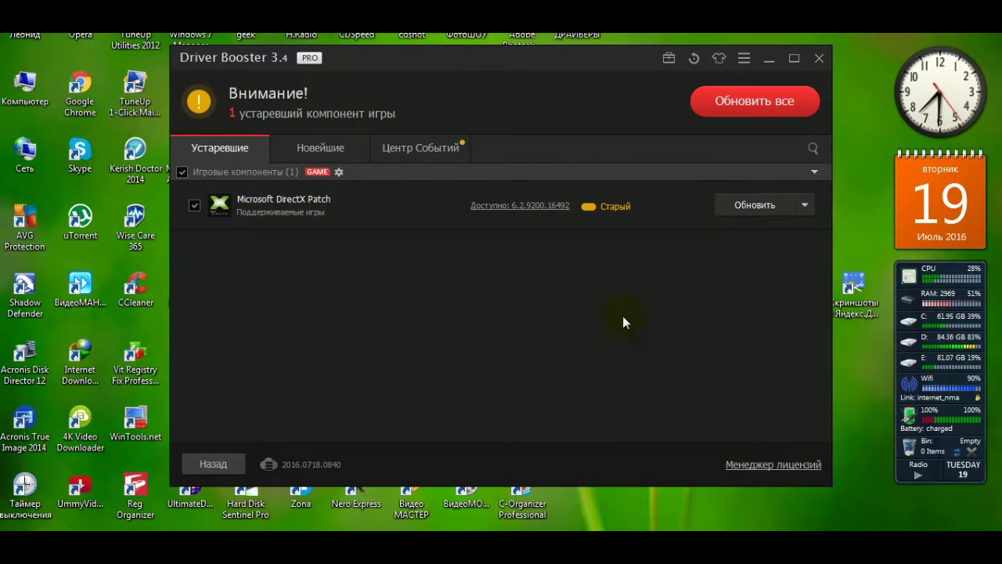
{"action": "left_click", "coordinate": [736, 110]}
{"action": "left_click", "coordinate": [657, 371]}
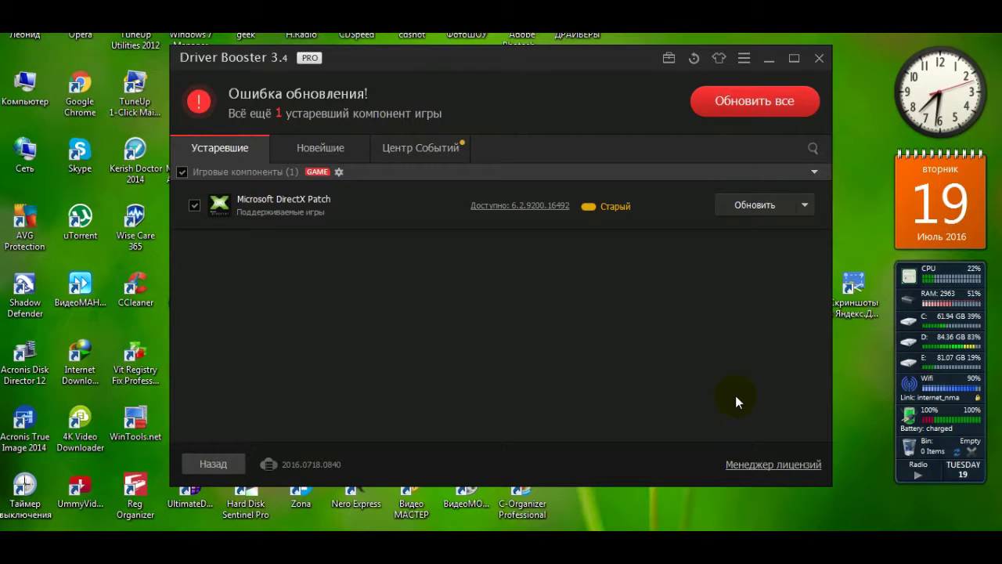
{"action": "left_click", "coordinate": [819, 58]}
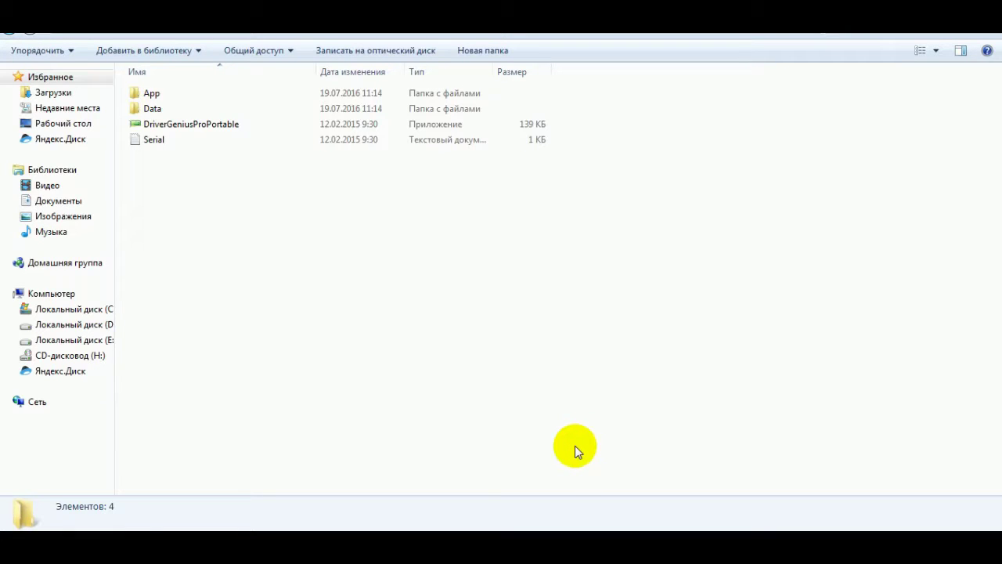
Step: Copy the licence key from the Serial text file in the Driver Genius folder and close the file
{"action": "double_click", "coordinate": [208, 142]}
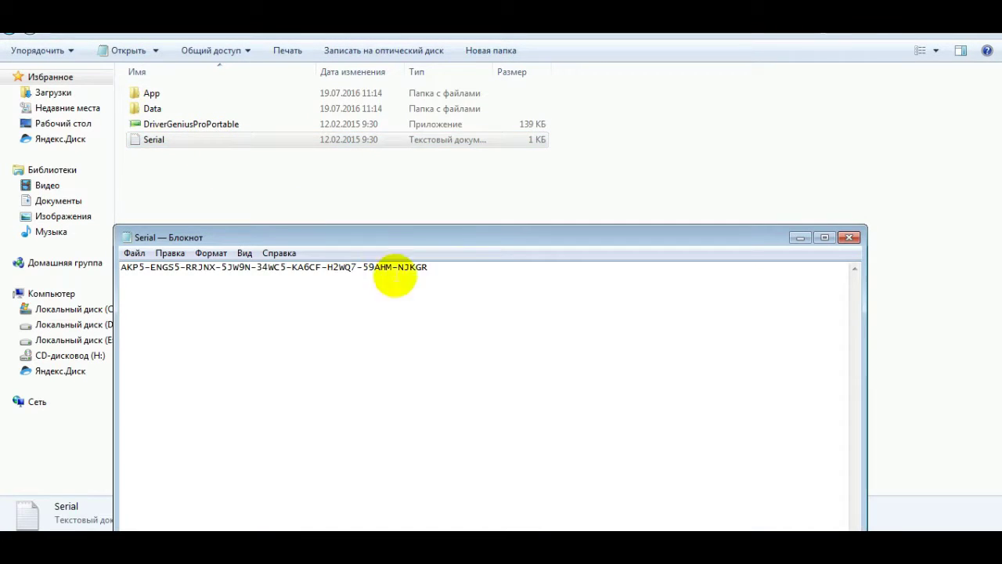
{"action": "left_click_drag", "start_coordinate": [448, 267], "coordinate": [116, 269]}
{"action": "right_click", "coordinate": [360, 268]}
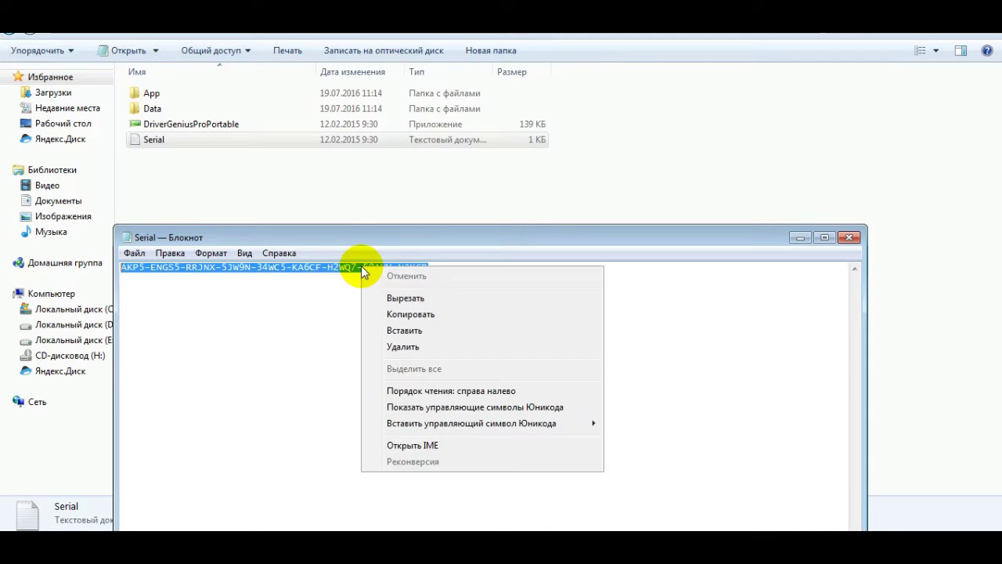
{"action": "left_click", "coordinate": [414, 316]}
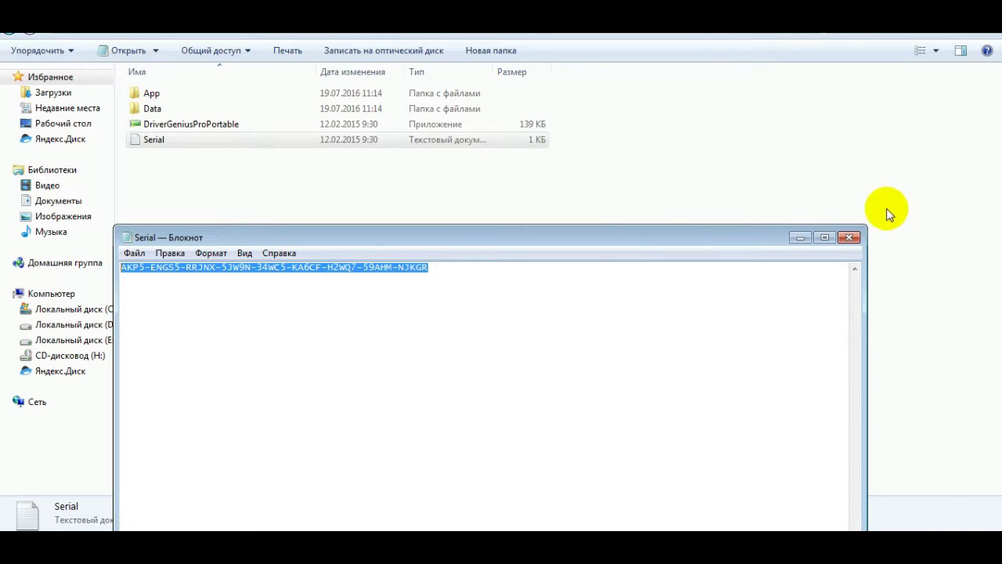
{"action": "left_click", "coordinate": [851, 239]}
Step: Launch DriverGeniusProPortable, allow it to run despite the security warning, and start the driver check
{"action": "double_click", "coordinate": [262, 124]}
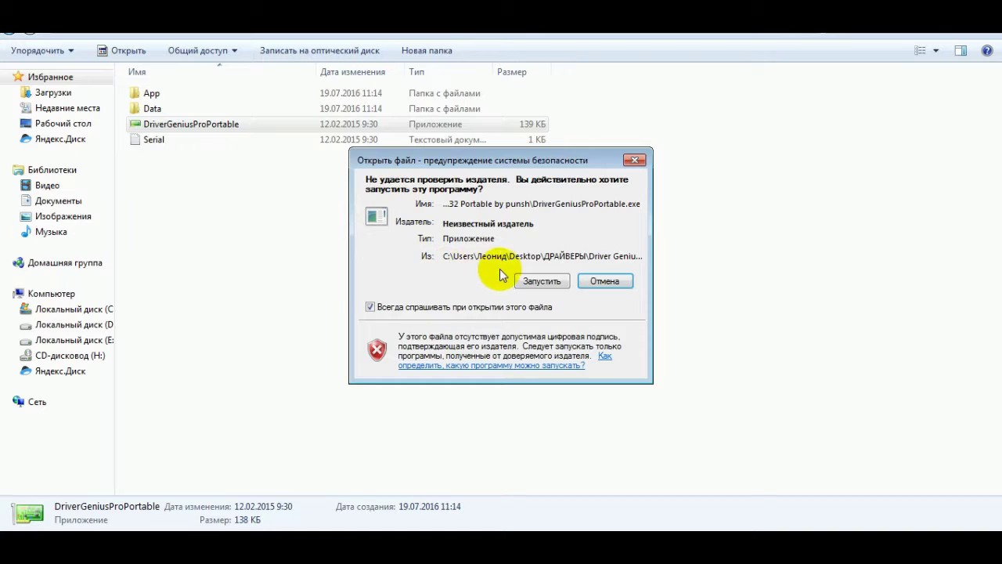
{"action": "left_click", "coordinate": [540, 282]}
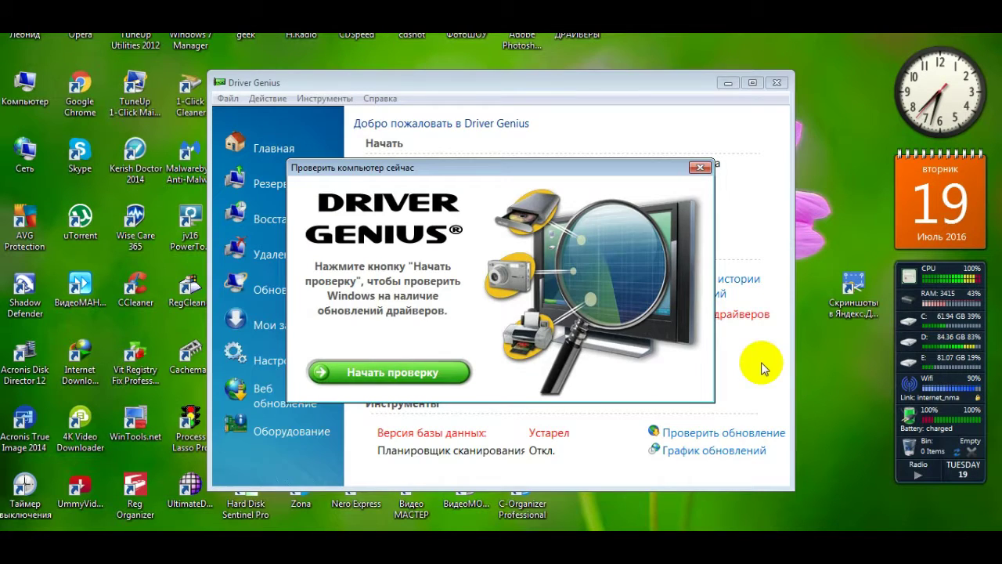
{"action": "left_click", "coordinate": [370, 374]}
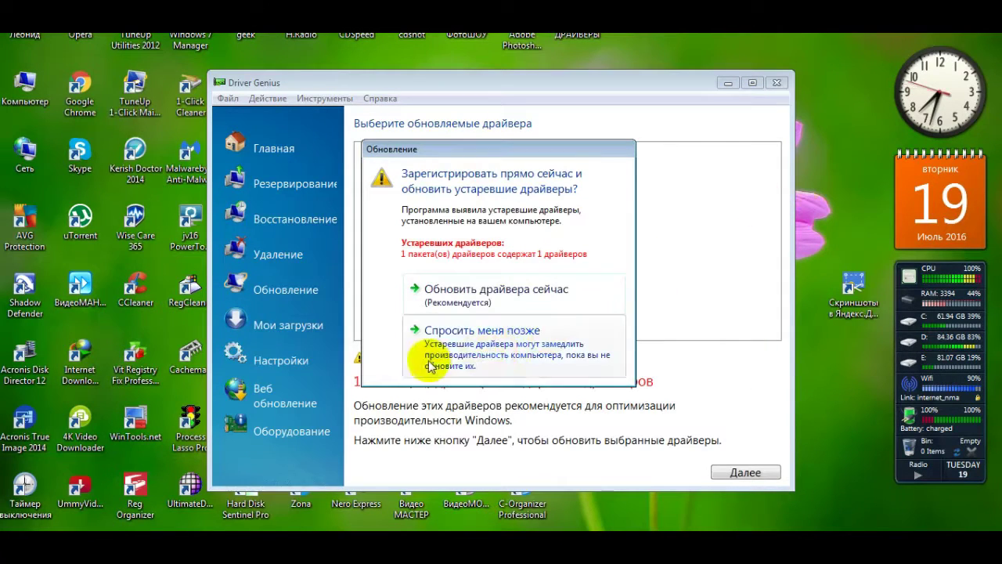
Step: Choose to update the drivers now, register Driver Genius with the copied licence key, and restart the program
{"action": "left_click", "coordinate": [483, 301]}
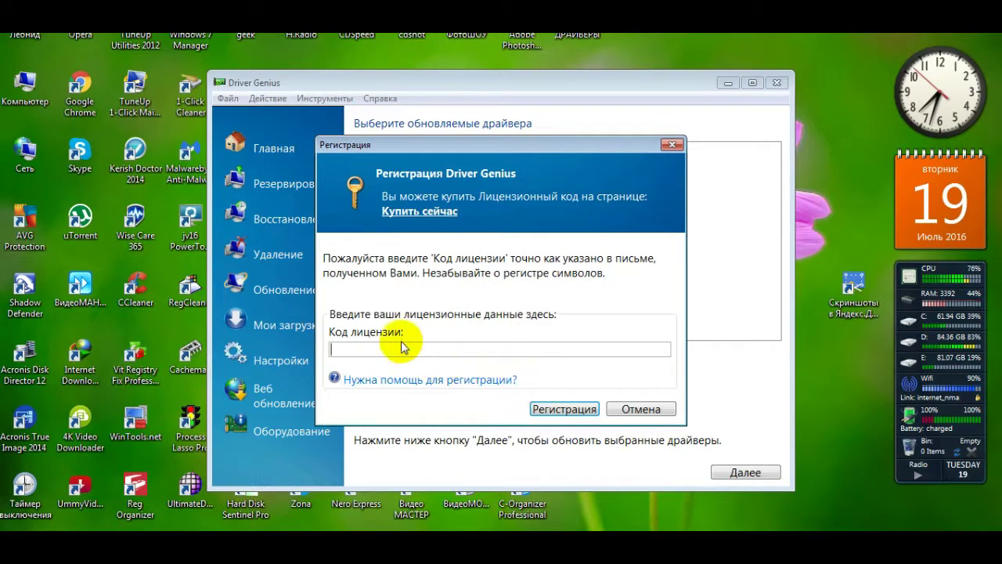
{"action": "right_click", "coordinate": [402, 349]}
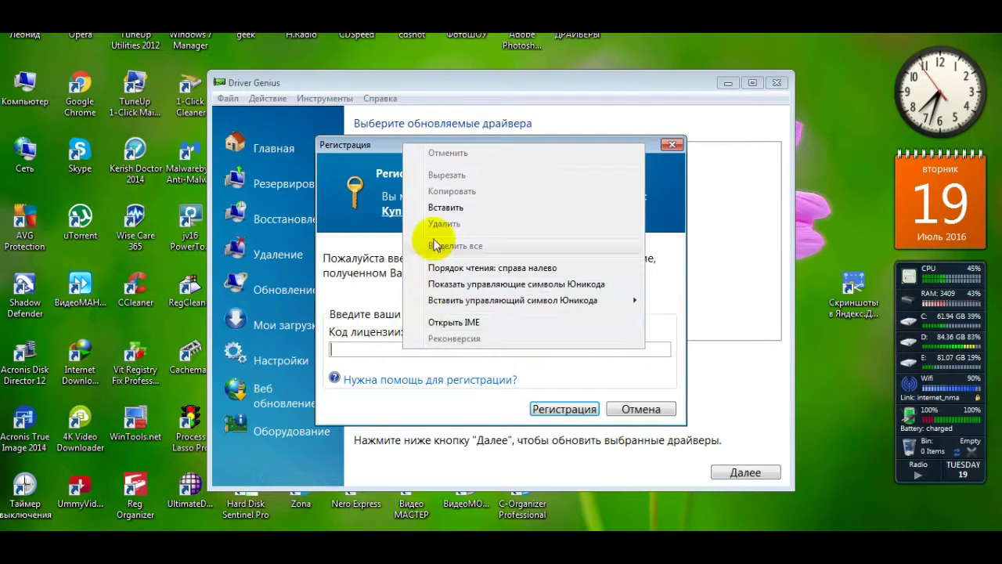
{"action": "left_click", "coordinate": [453, 209]}
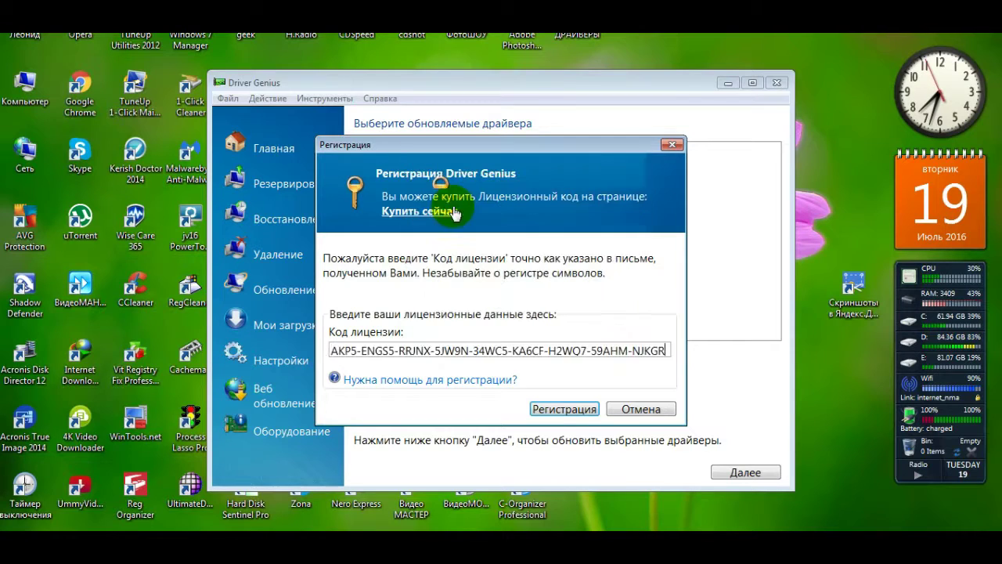
{"action": "left_click", "coordinate": [574, 413]}
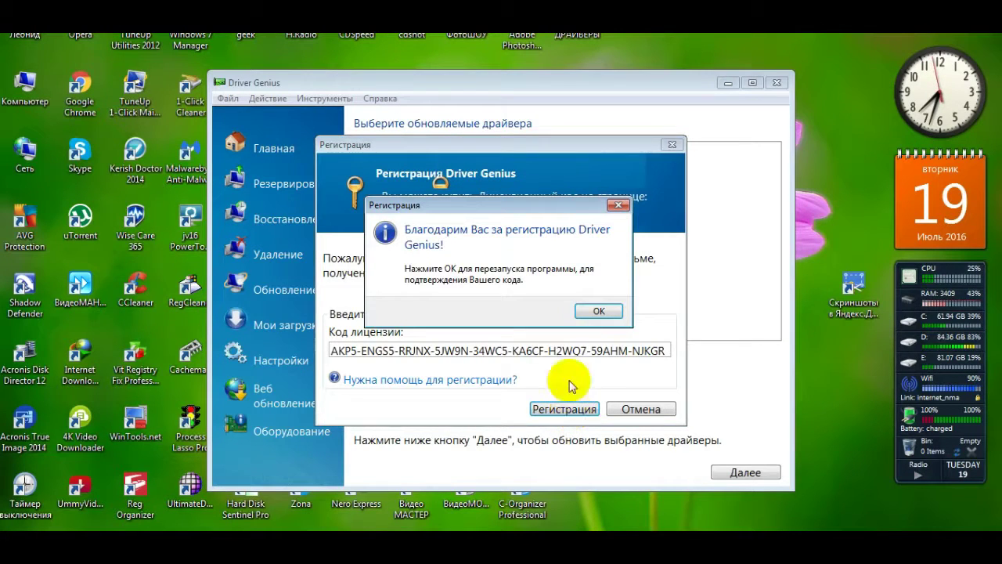
{"action": "left_click", "coordinate": [594, 310]}
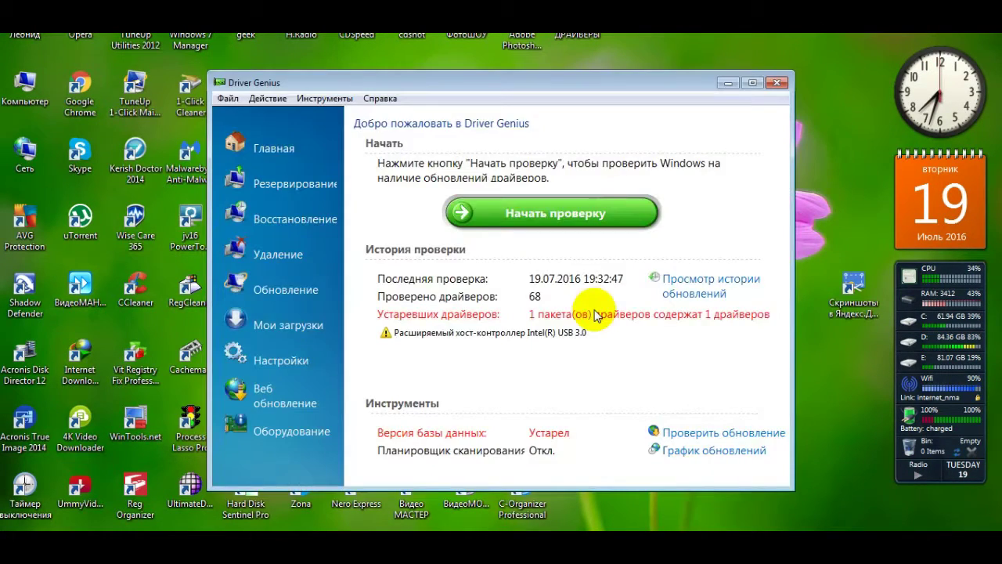
Step: Scan again for outdated drivers and select the Intel Chipset Drivers package in the driver download manager
{"action": "left_click", "coordinate": [547, 221]}
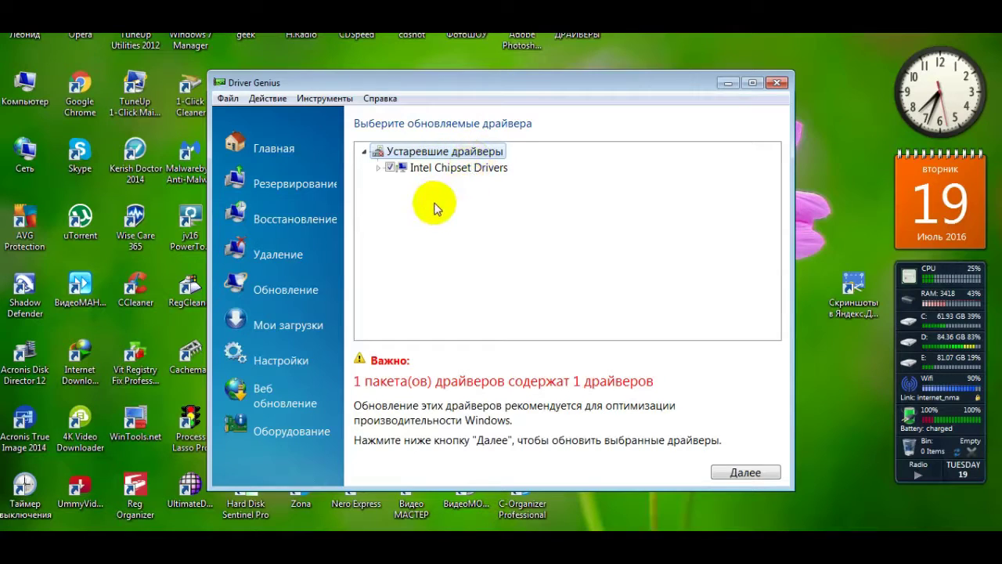
{"action": "left_click", "coordinate": [745, 473]}
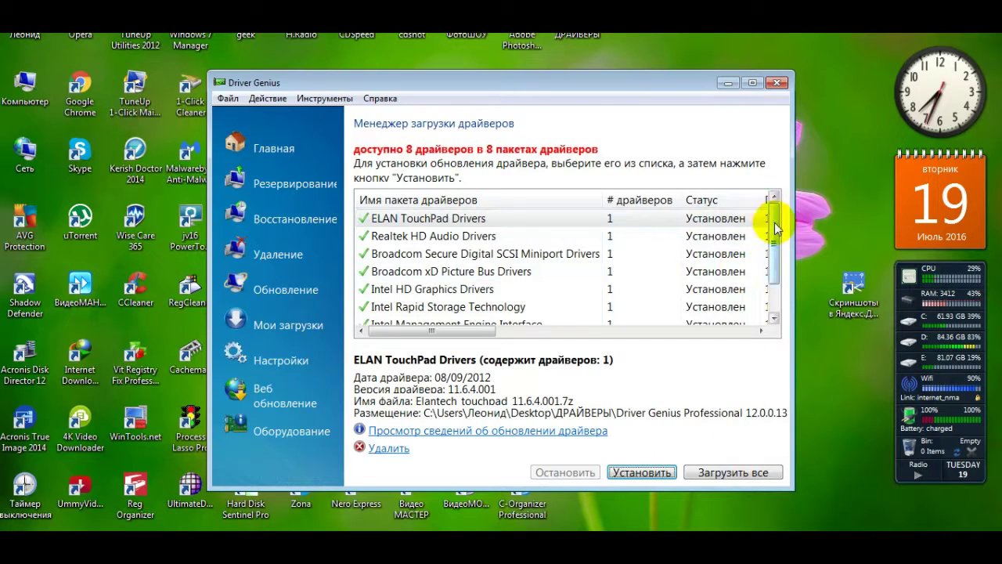
{"action": "left_click_drag", "start_coordinate": [775, 218], "coordinate": [775, 283]}
{"action": "left_click", "coordinate": [417, 308]}
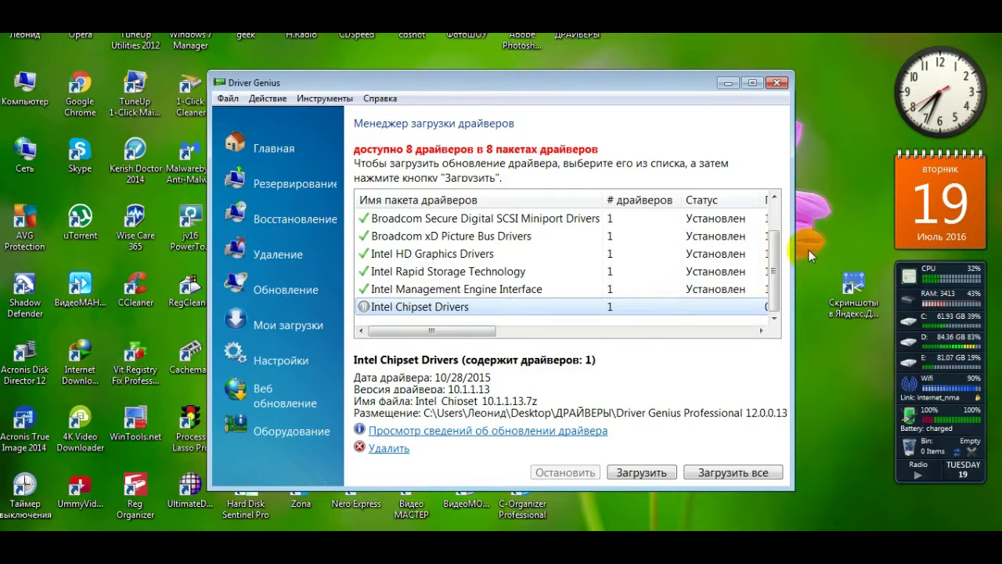
Step: Review the list of driver packages and their statuses, including the details of ELAN TouchPad Drivers and Realtek HD Audio Drivers
{"action": "left_click_drag", "start_coordinate": [773, 269], "coordinate": [766, 210]}
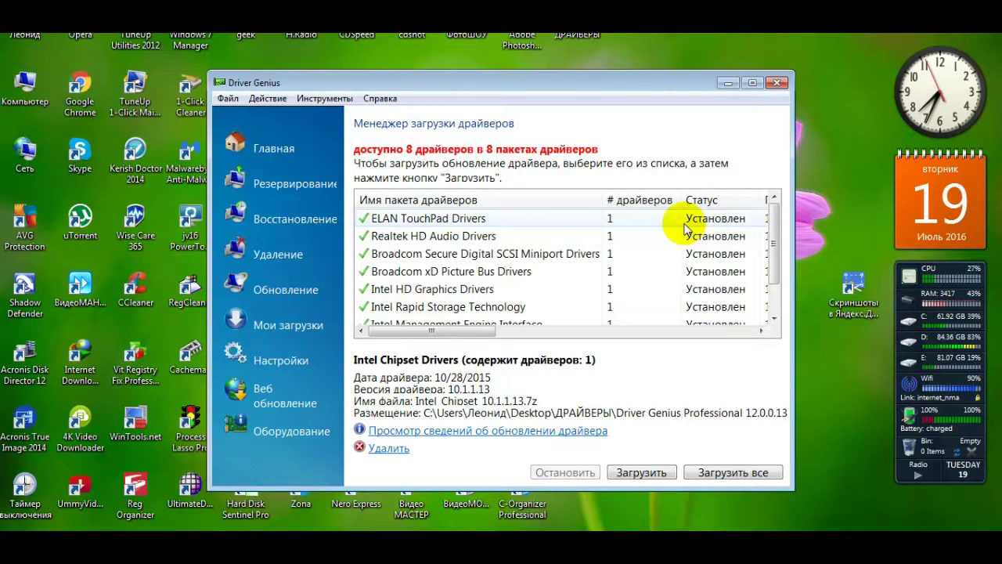
{"action": "mouse_move", "coordinate": [772, 213]}
{"action": "left_mouse_down"}
{"action": "mouse_move", "coordinate": [772, 269]}
{"action": "mouse_move", "coordinate": [768, 202]}
{"action": "left_mouse_up"}
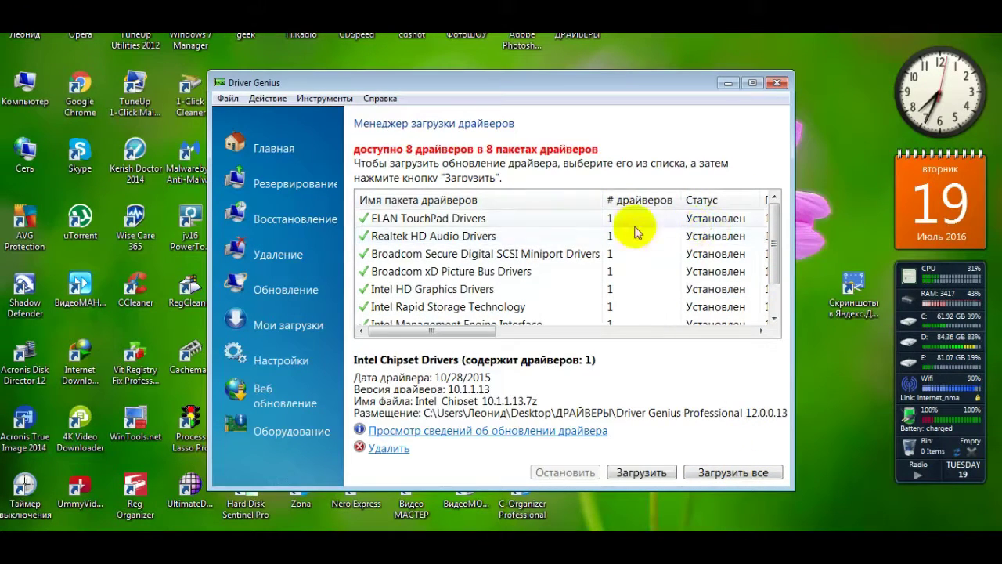
{"action": "left_click", "coordinate": [537, 220]}
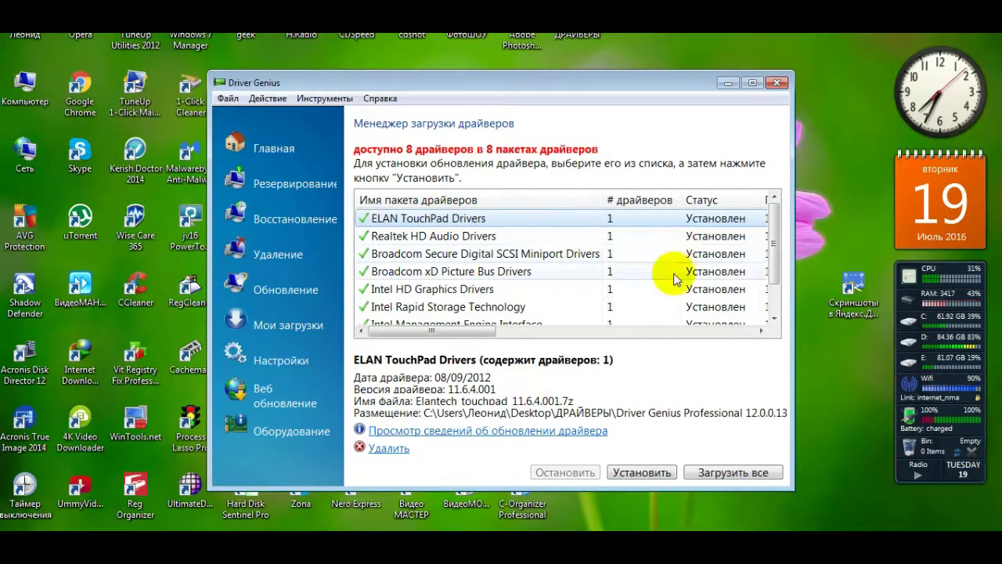
{"action": "left_click", "coordinate": [645, 238]}
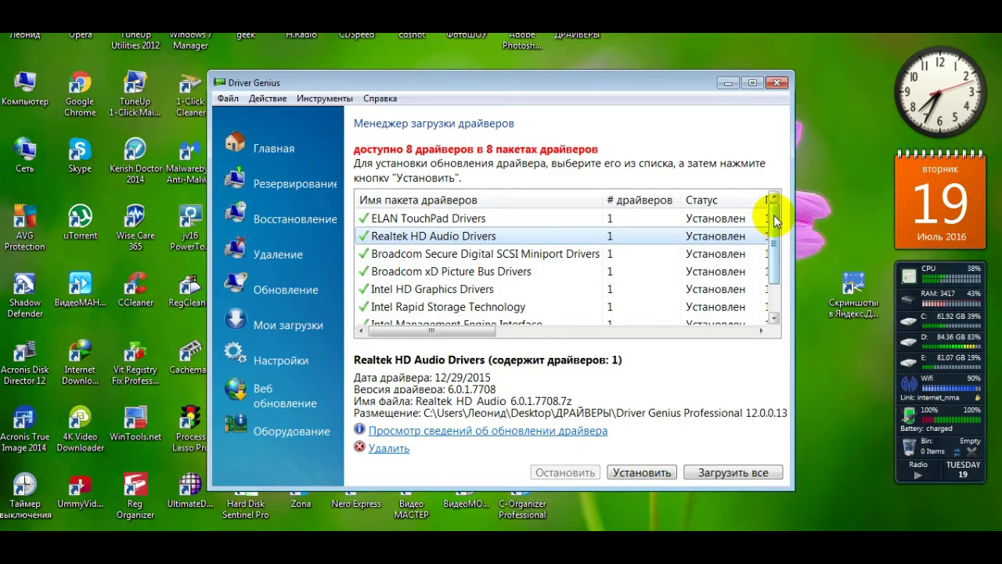
{"action": "left_click_drag", "start_coordinate": [774, 214], "coordinate": [770, 287]}
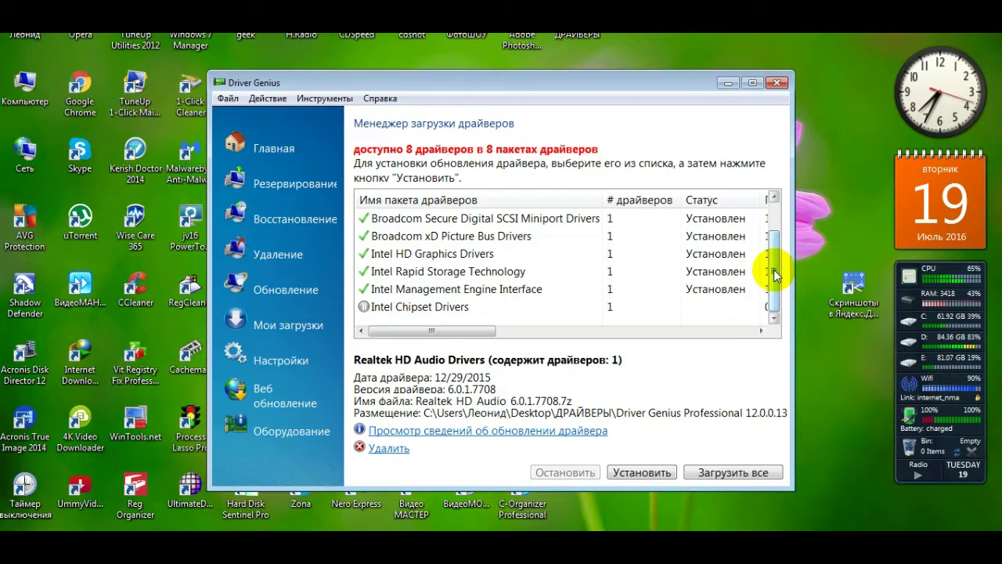
{"action": "left_click_drag", "start_coordinate": [776, 274], "coordinate": [772, 212]}
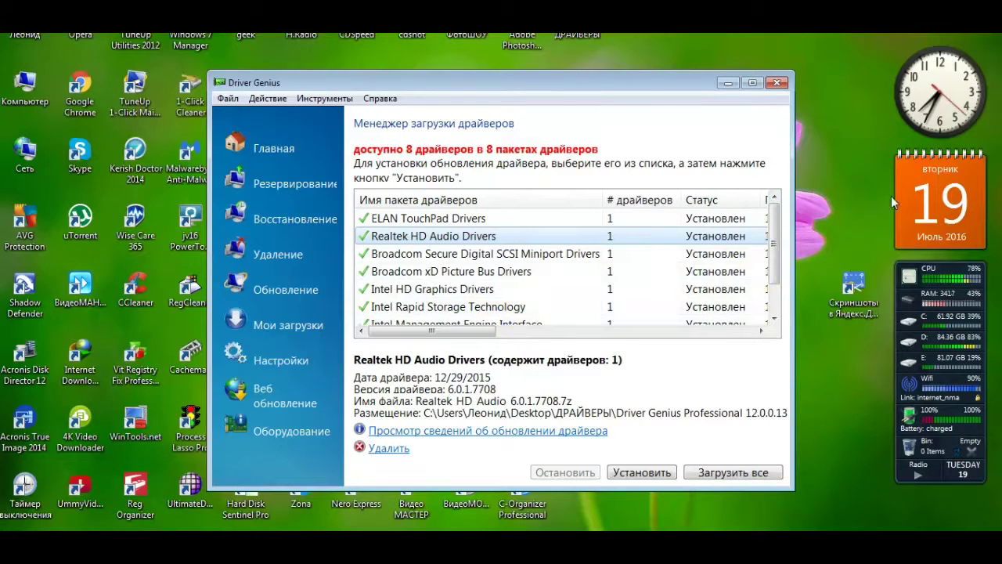
{"action": "left_click", "coordinate": [773, 217]}
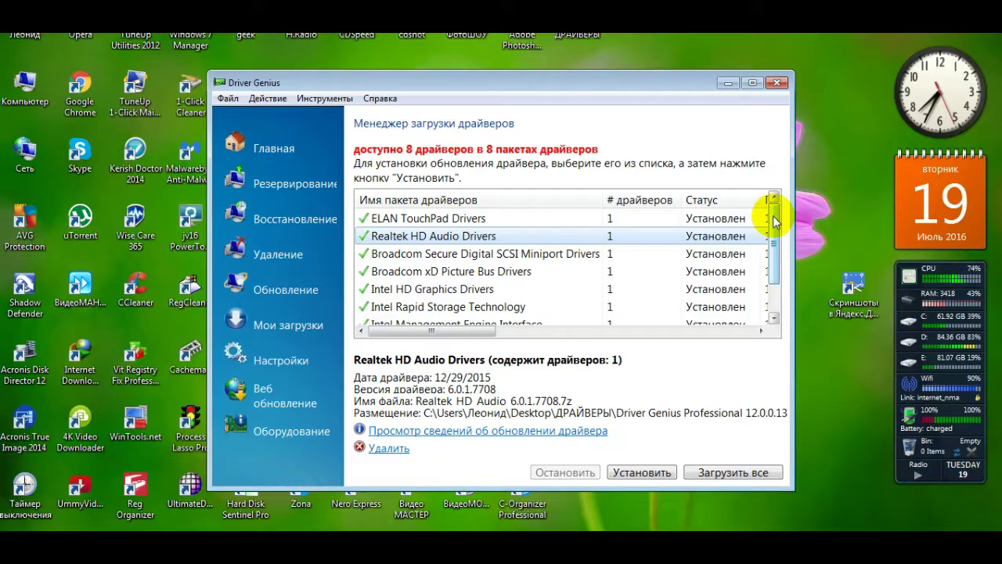
{"action": "left_click_drag", "start_coordinate": [773, 214], "coordinate": [772, 235]}
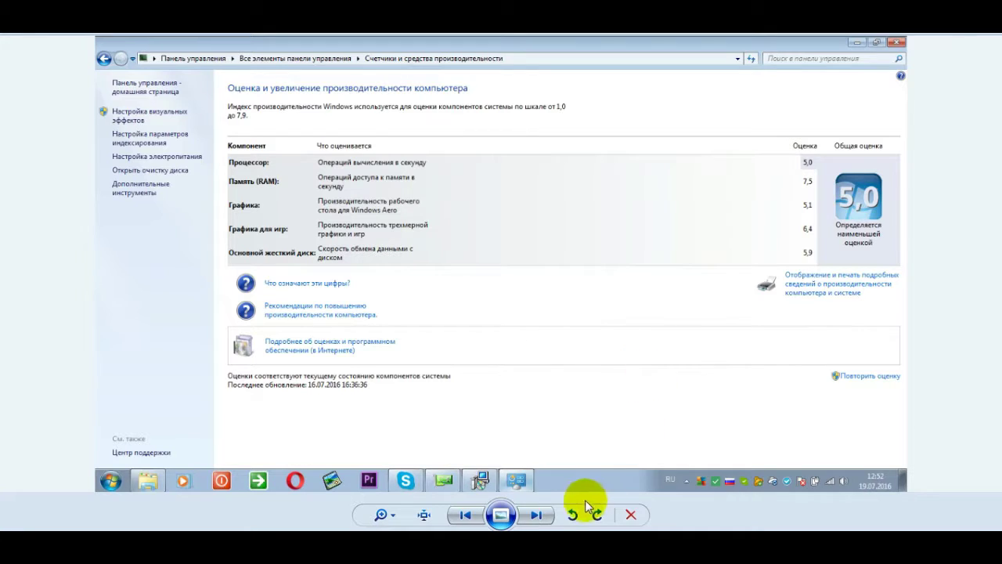
Step: Page forward through the saved screenshots of the Windows performance rating and the Driver Genius driver lists in the photo viewer
{"action": "left_click", "coordinate": [536, 515]}
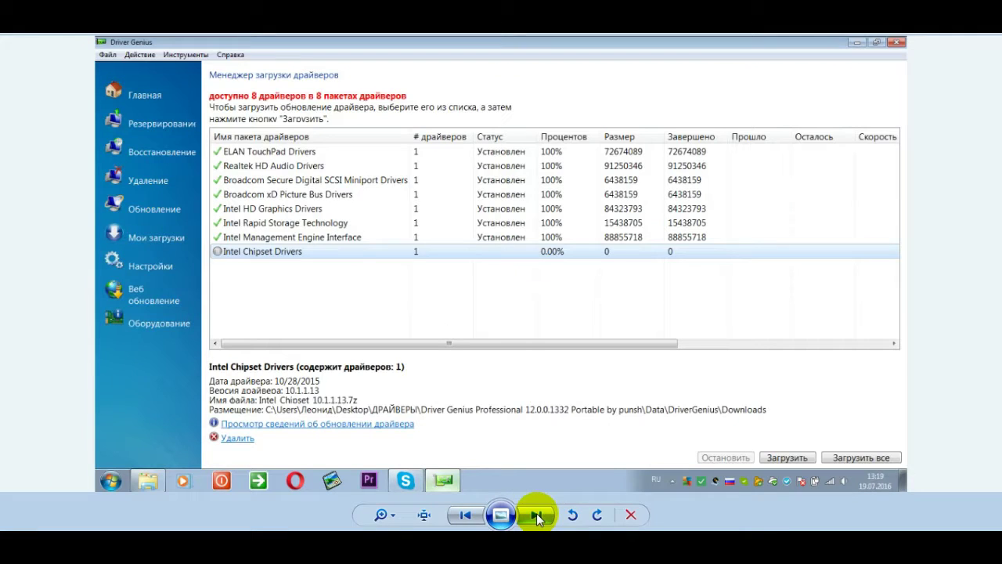
{"action": "left_click", "coordinate": [539, 515]}
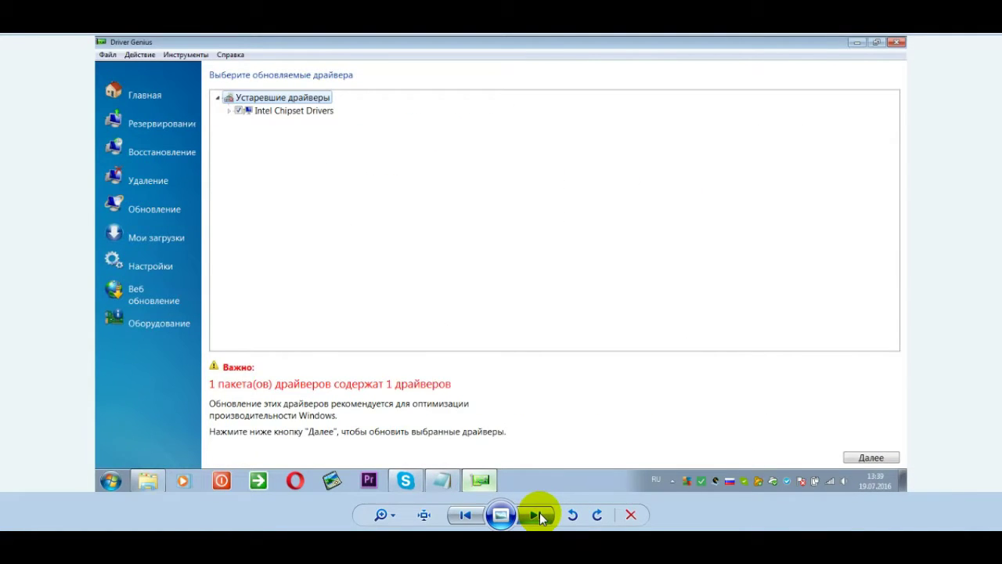
{"action": "left_click", "coordinate": [540, 515]}
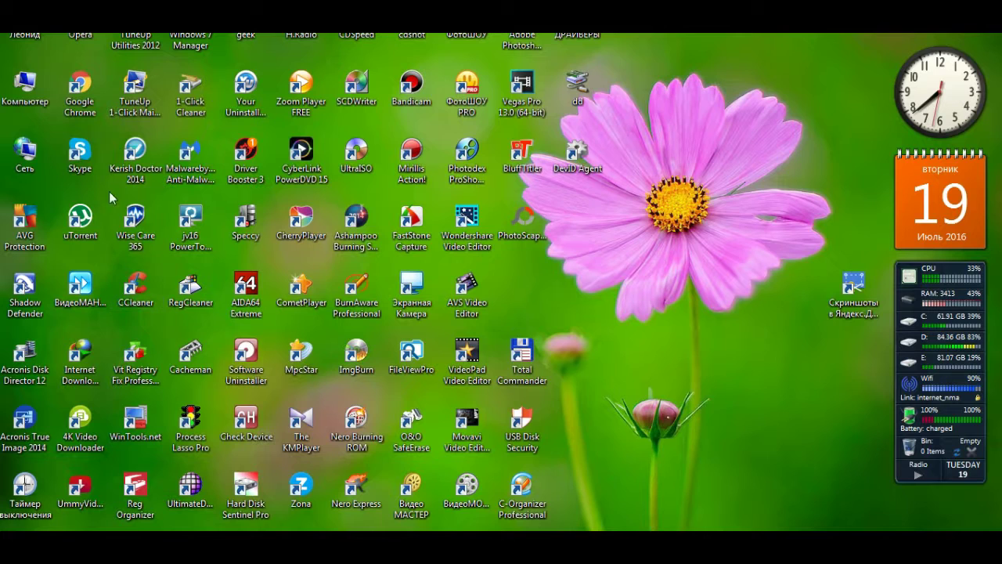
Step: Open Device Manager for the computer, maximize it, and inspect the devices under the video adapters category before collapsing it
{"action": "right_click", "coordinate": [35, 81]}
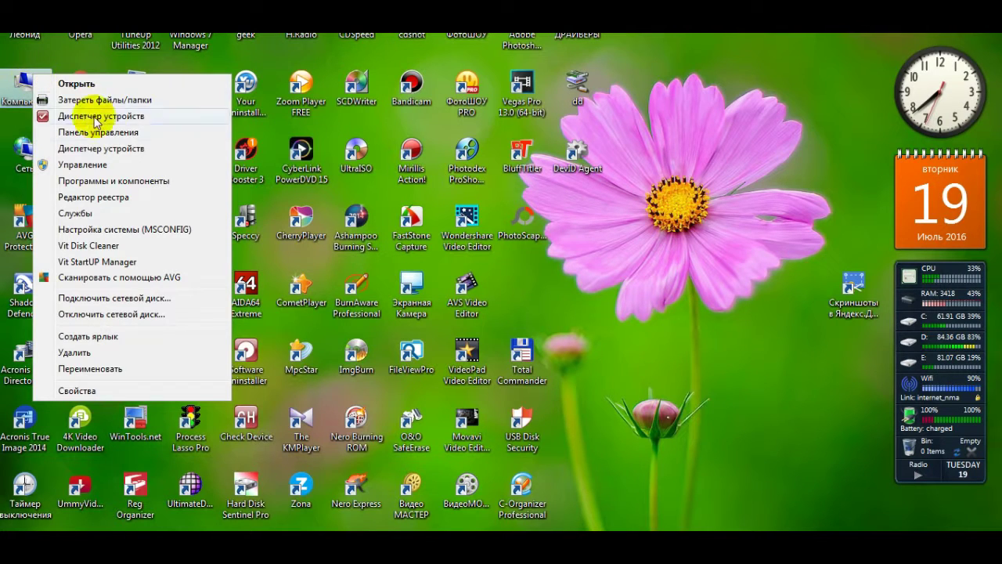
{"action": "left_click", "coordinate": [126, 148]}
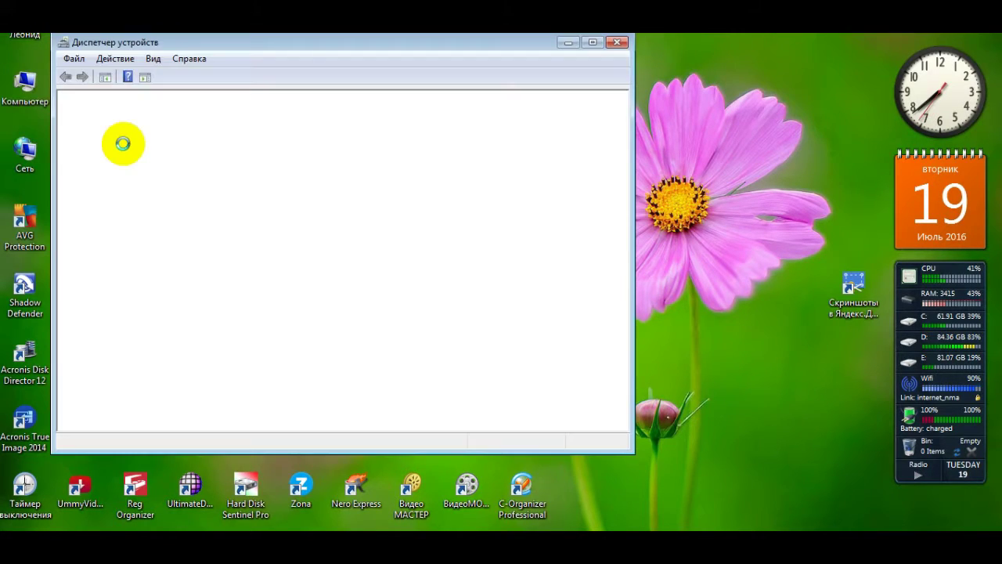
{"action": "left_click_drag", "start_coordinate": [317, 42], "coordinate": [474, 67]}
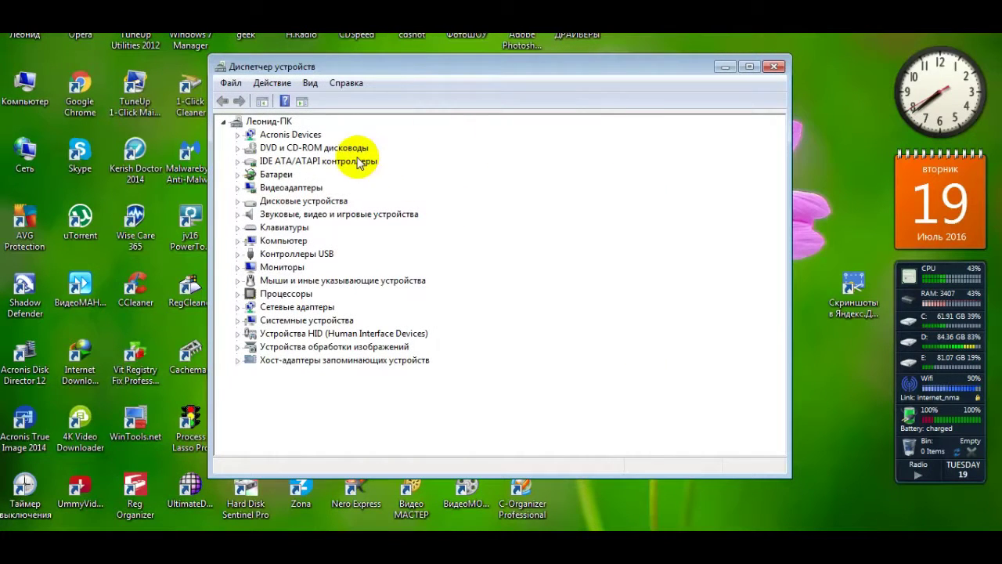
{"action": "left_click", "coordinate": [749, 67]}
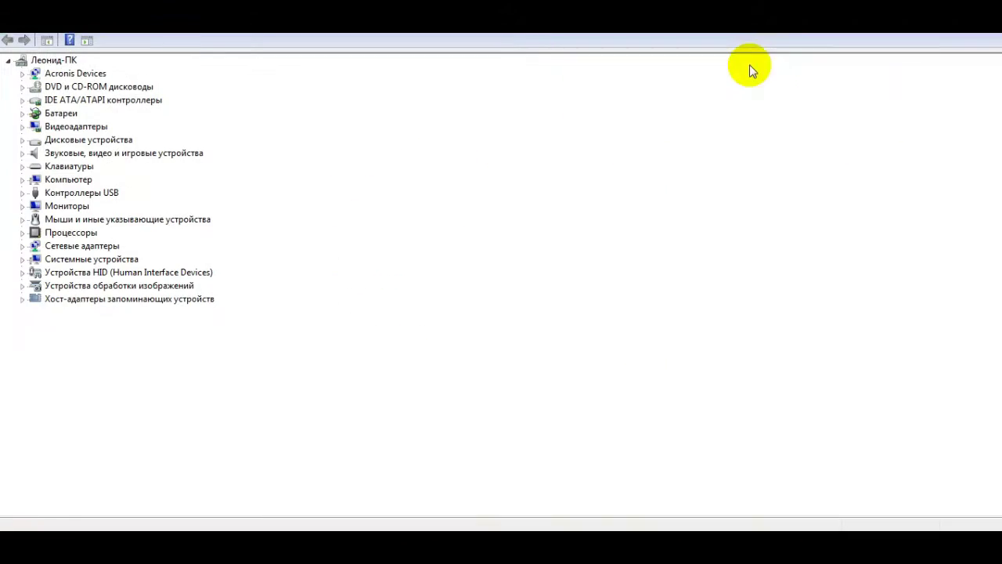
{"action": "left_click", "coordinate": [22, 126]}
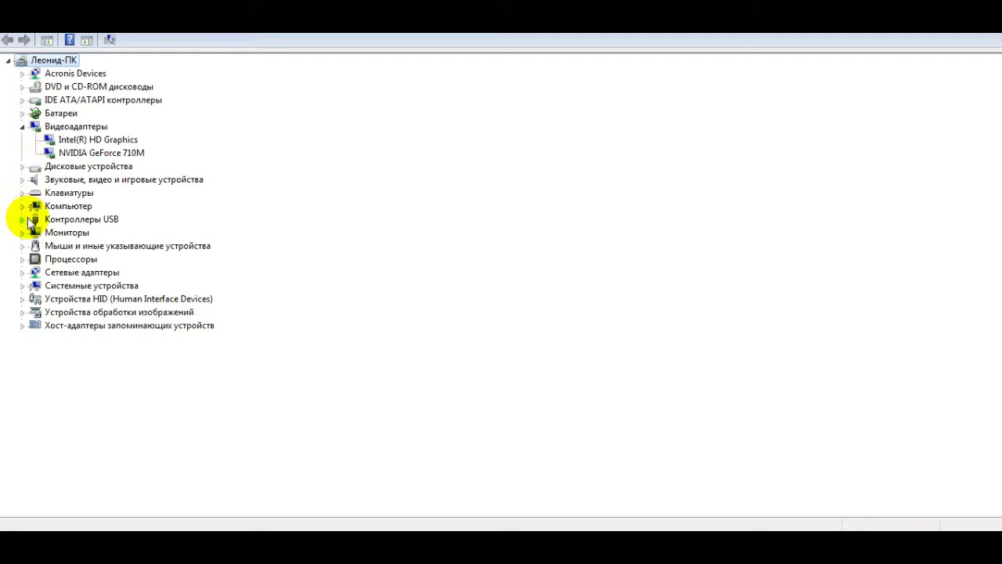
{"action": "left_click", "coordinate": [22, 128]}
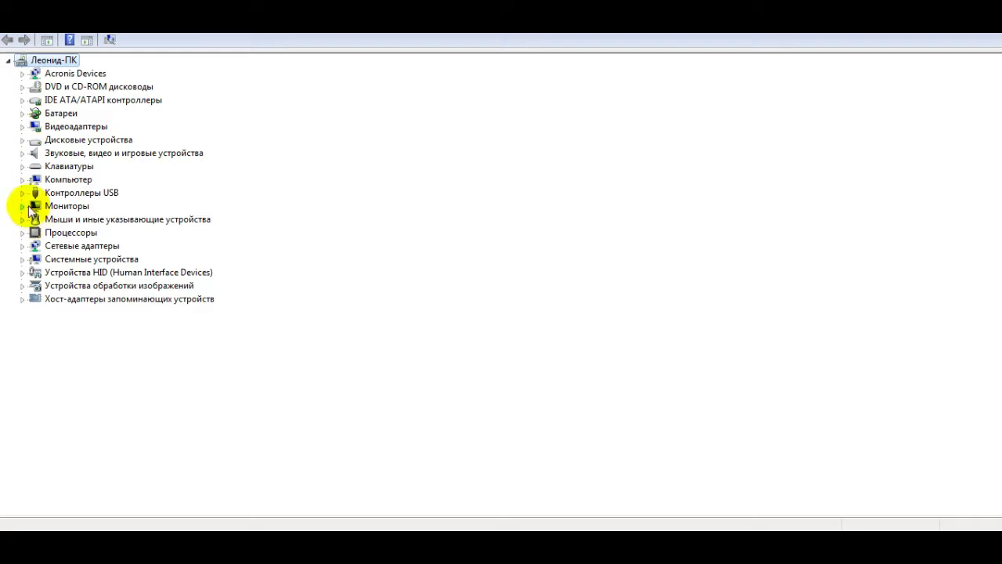
Step: Inspect the devices under the USB controllers, processors and network adapters categories in turn, collapsing each category after viewing it
{"action": "left_click", "coordinate": [23, 194]}
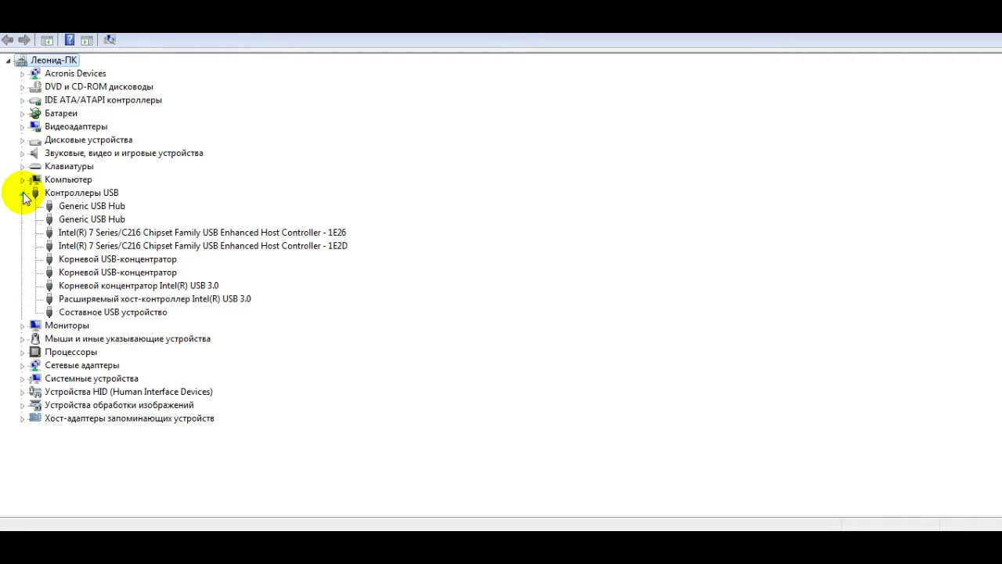
{"action": "left_click", "coordinate": [22, 193]}
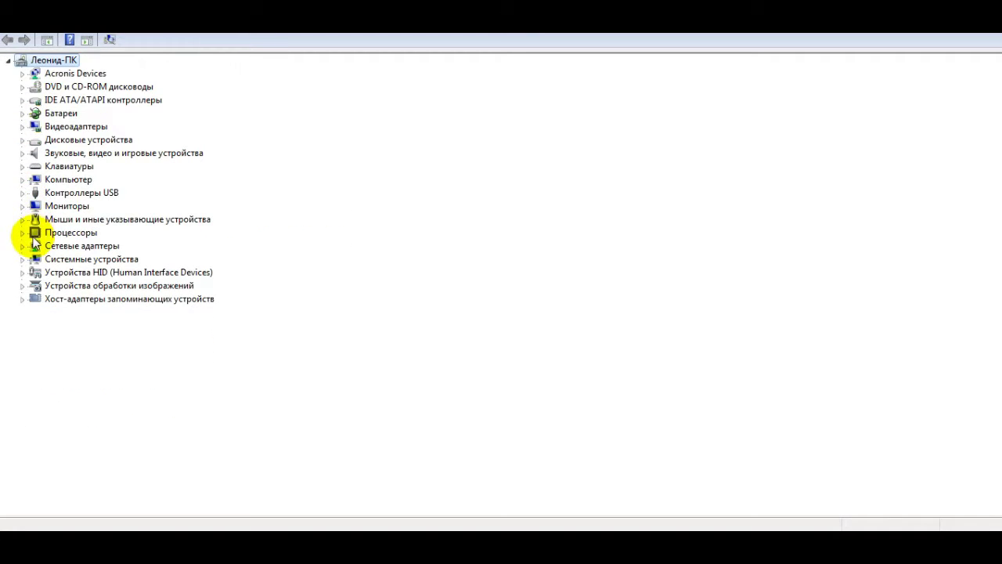
{"action": "left_click", "coordinate": [23, 233]}
{"action": "left_click", "coordinate": [23, 232]}
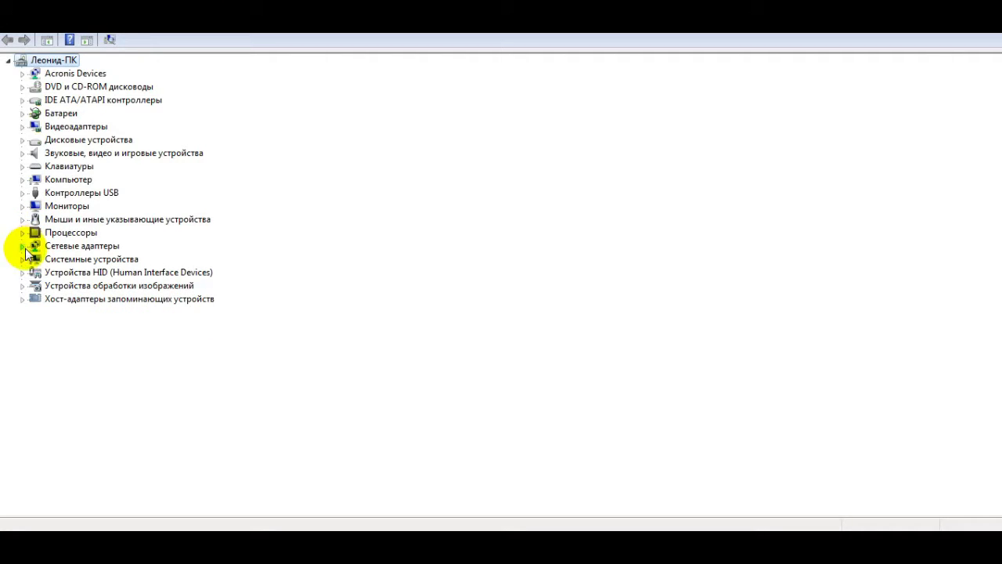
{"action": "left_click", "coordinate": [22, 247]}
{"action": "left_click", "coordinate": [23, 246]}
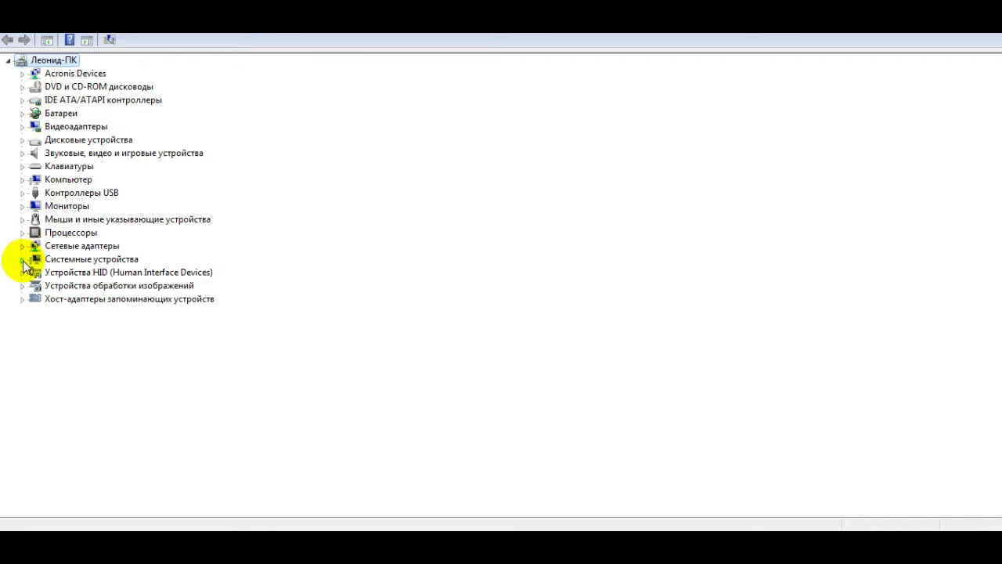
Step: Examine the full list of devices under the system devices category, and close Device Manager
{"action": "left_click", "coordinate": [22, 260]}
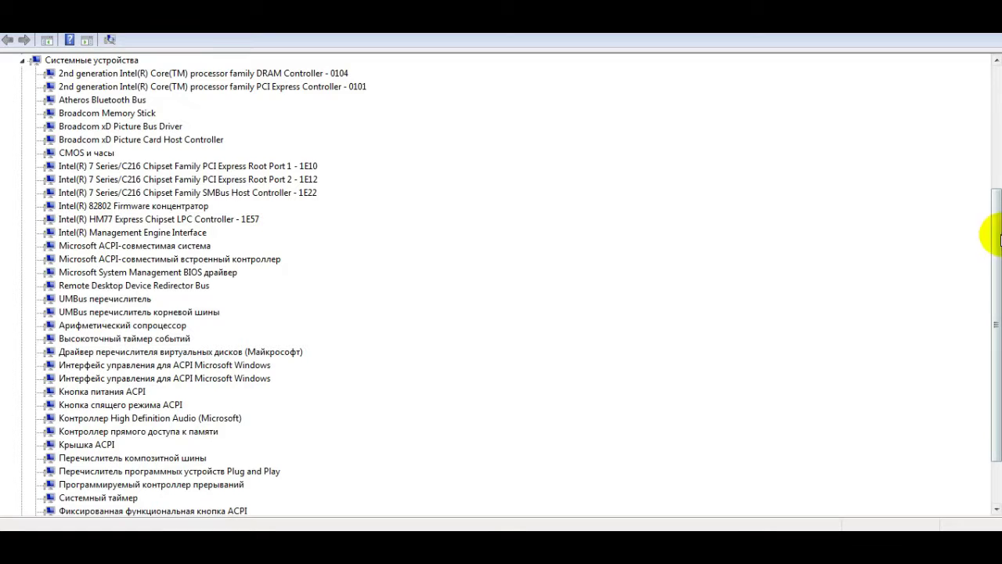
{"action": "left_click_drag", "start_coordinate": [992, 239], "coordinate": [992, 291]}
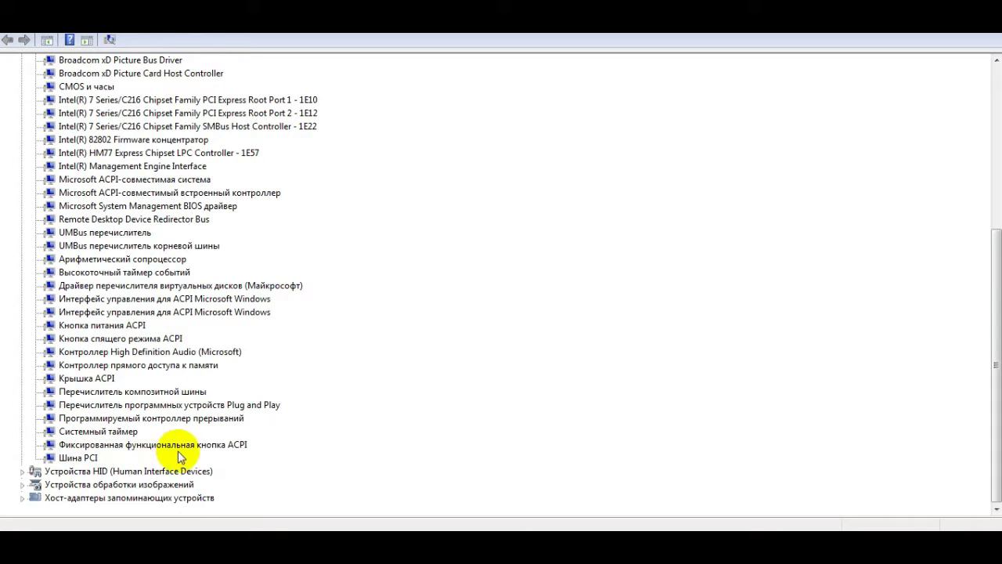
{"action": "left_click", "coordinate": [976, 33]}
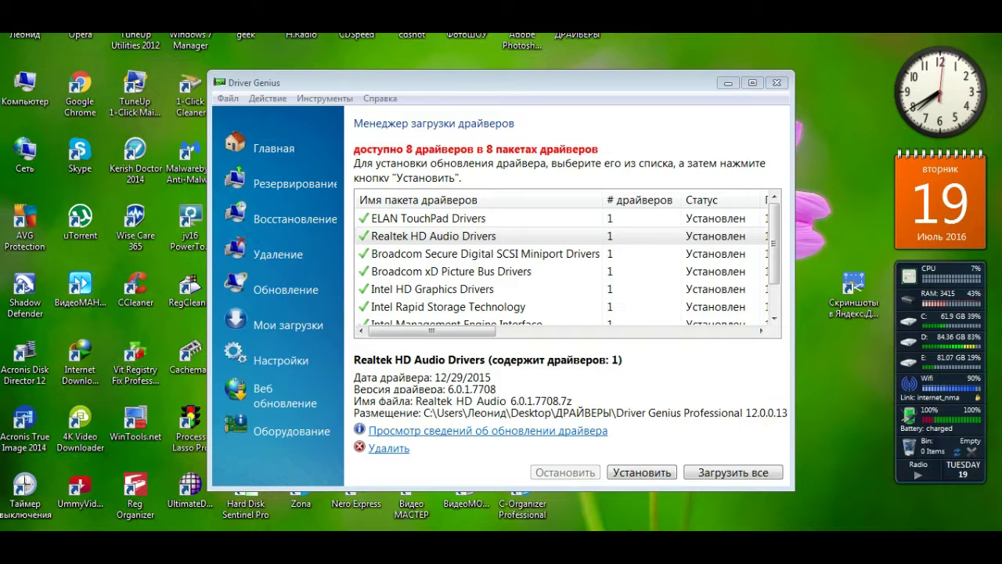